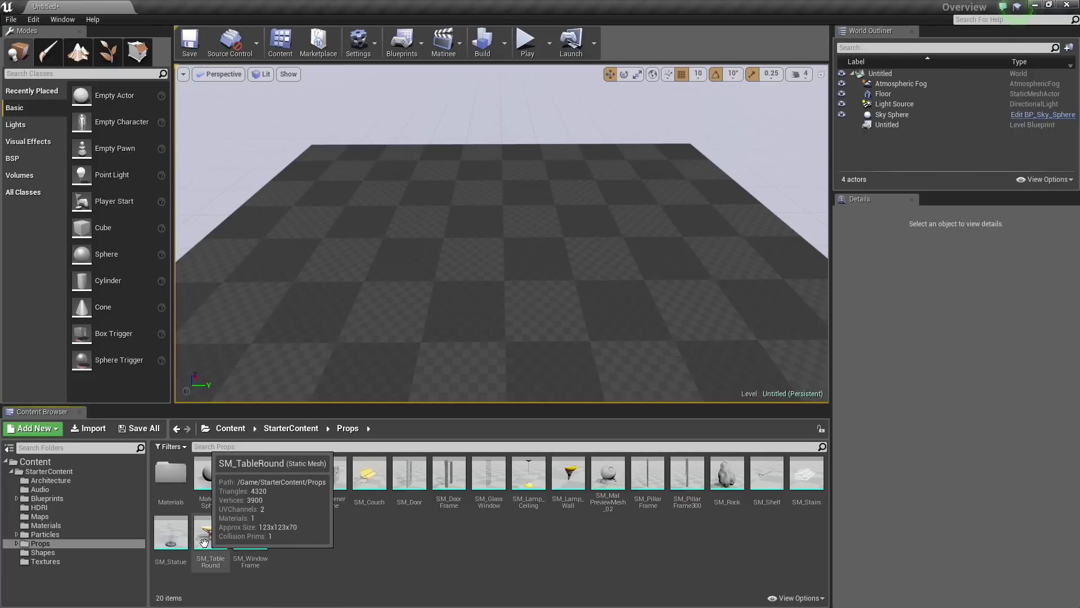
Place the SM_TableRound prop near the middle of the floor at about X 70, Y 0, Z 20.
{"action": "left_click_drag", "start_coordinate": [204, 541], "coordinate": [502, 247]}
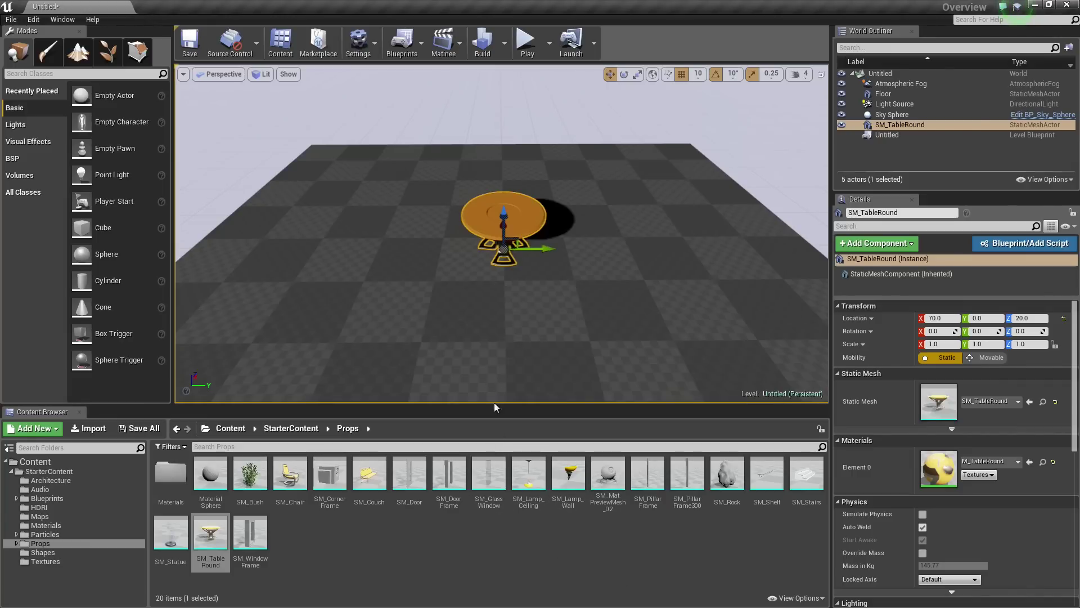
{"action": "key", "text": "s"}
{"action": "right_click_drag", "start_coordinate": [524, 246], "coordinate": [509, 235]}
{"action": "key", "text": "d"}
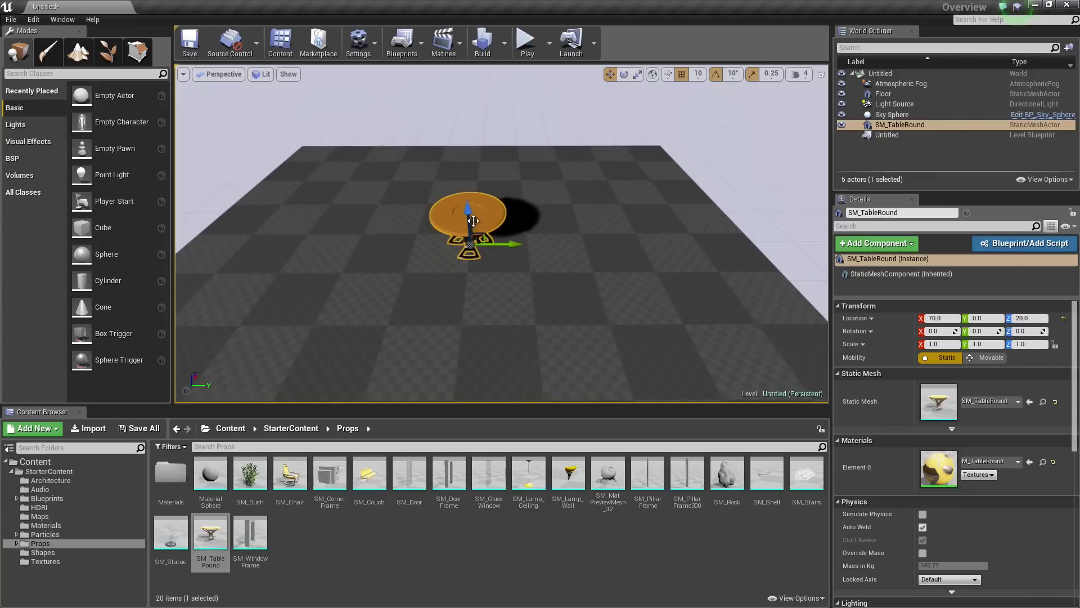
Move the round table along the X axis to about -550, at the near edge of the floor.
{"action": "left_click_drag", "start_coordinate": [474, 220], "coordinate": [483, 400]}
{"action": "scroll", "coordinate": [529, 330], "scroll_direction": "down", "scroll_amount": 8}
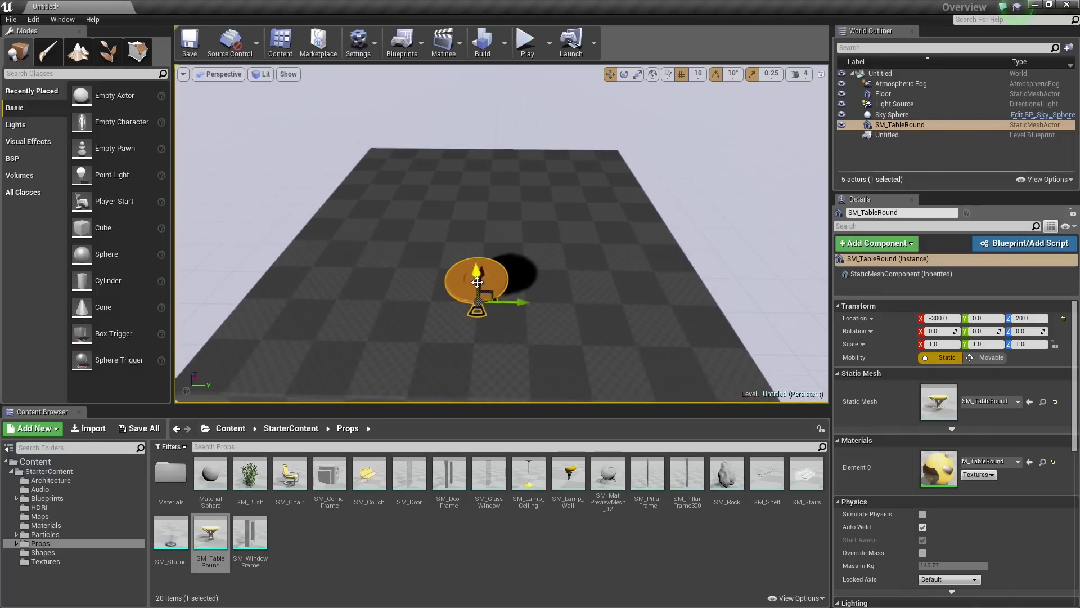
{"action": "left_click_drag", "start_coordinate": [482, 274], "coordinate": [477, 394]}
{"action": "scroll", "coordinate": [477, 394], "scroll_direction": "down", "scroll_amount": 6}
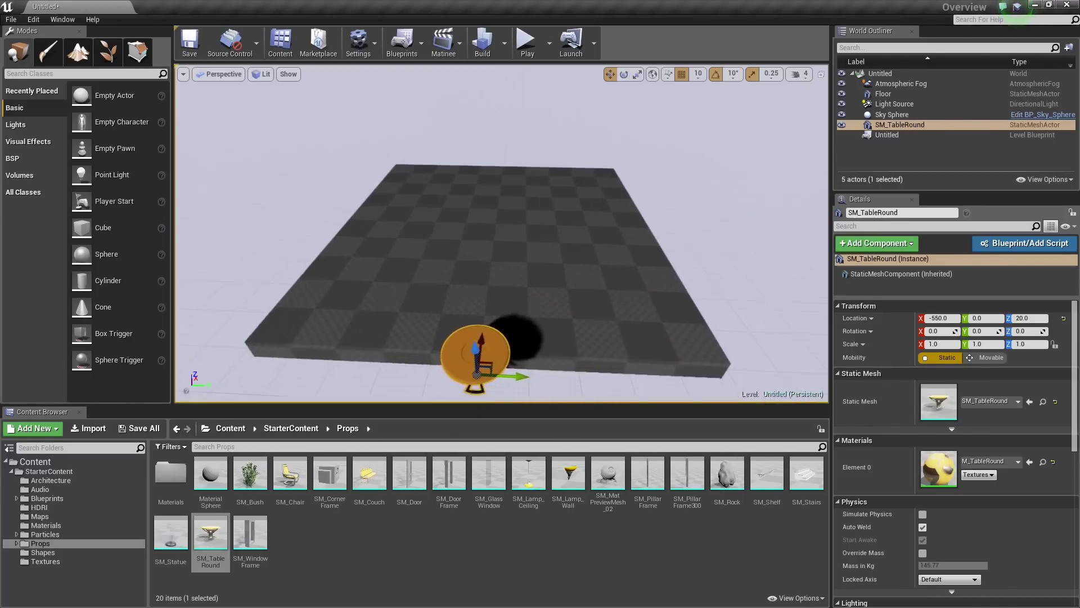
{"action": "scroll", "coordinate": [489, 265], "scroll_direction": "down", "scroll_amount": 10}
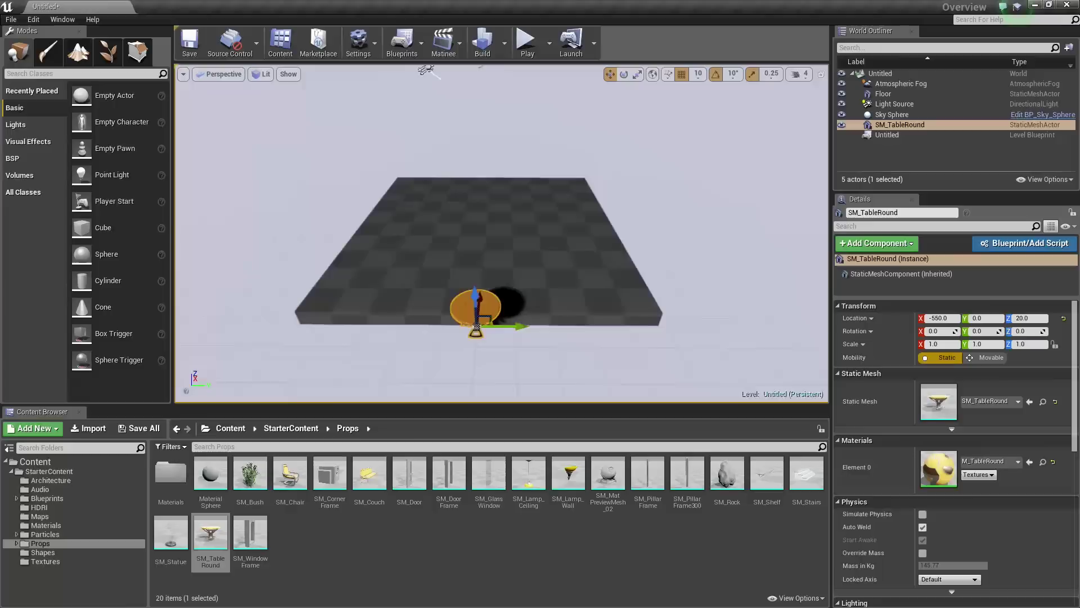
Move the round table around the floor with the camera following it, ending at X -40, Y -10, and clear the selection.
{"action": "key", "text": "d"}
{"action": "key", "text": "w"}
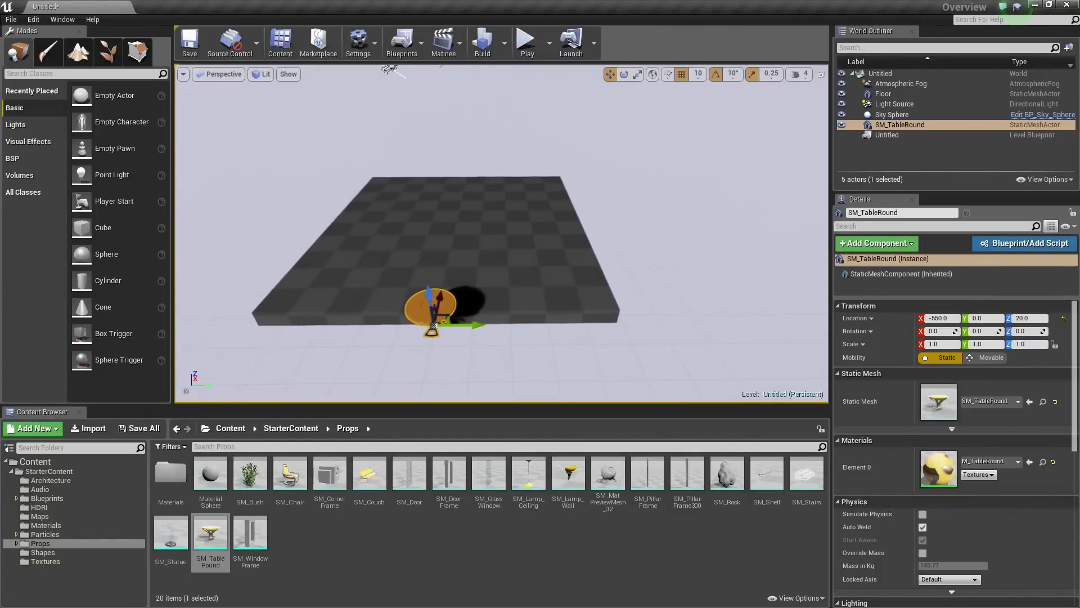
{"action": "right_click_drag", "start_coordinate": [502, 329], "coordinate": [496, 339]}
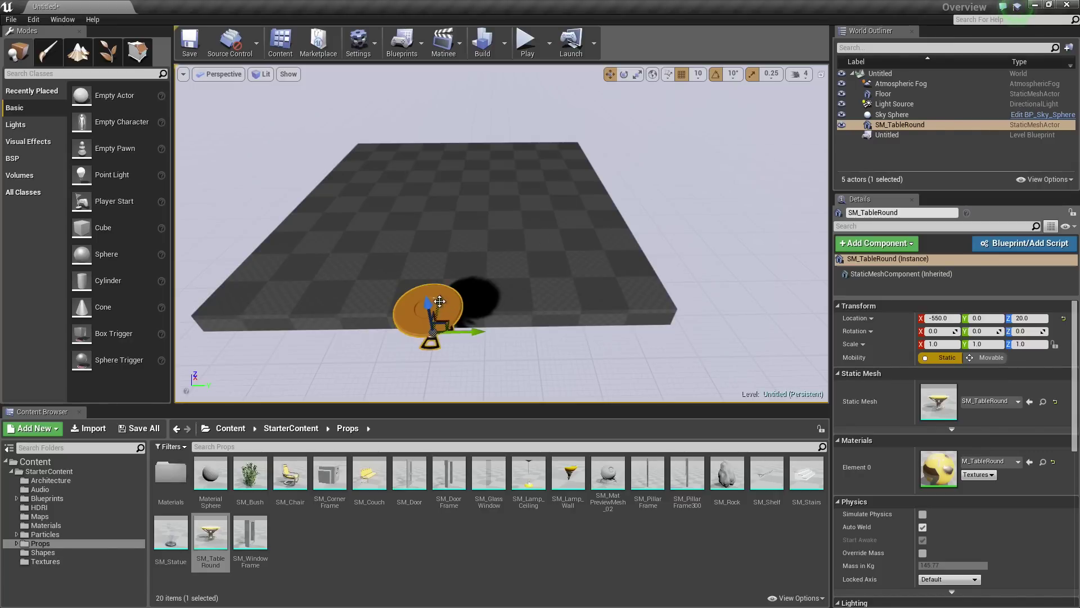
{"action": "left_click_drag", "start_coordinate": [438, 302], "coordinate": [439, 287], "text": "shift"}
{"action": "left_click_drag", "start_coordinate": [430, 328], "coordinate": [475, 333], "text": "shift"}
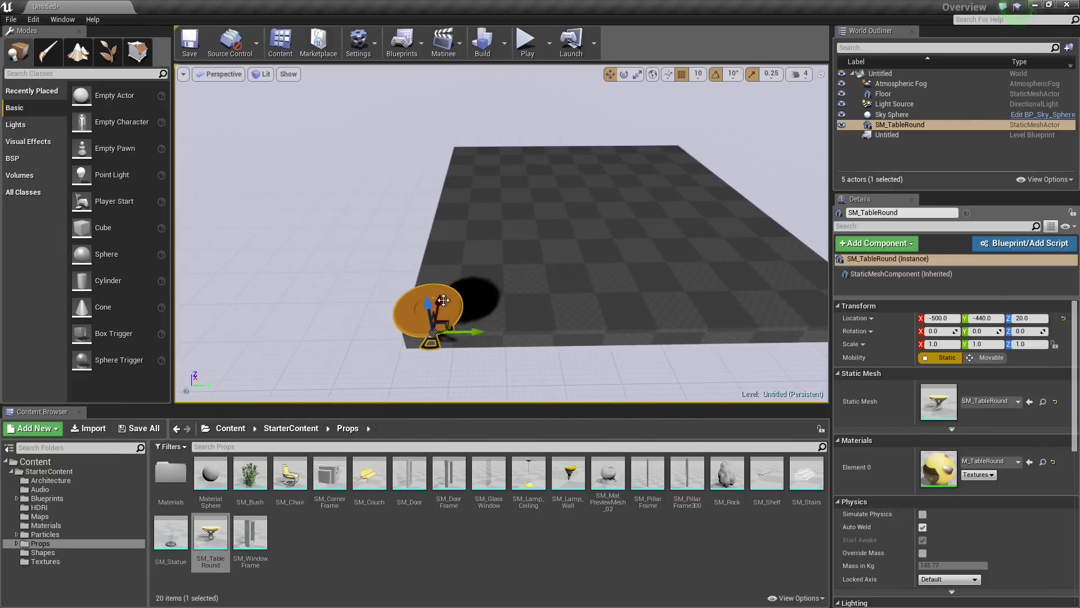
{"action": "left_click_drag", "start_coordinate": [444, 300], "coordinate": [483, 338], "text": "shift"}
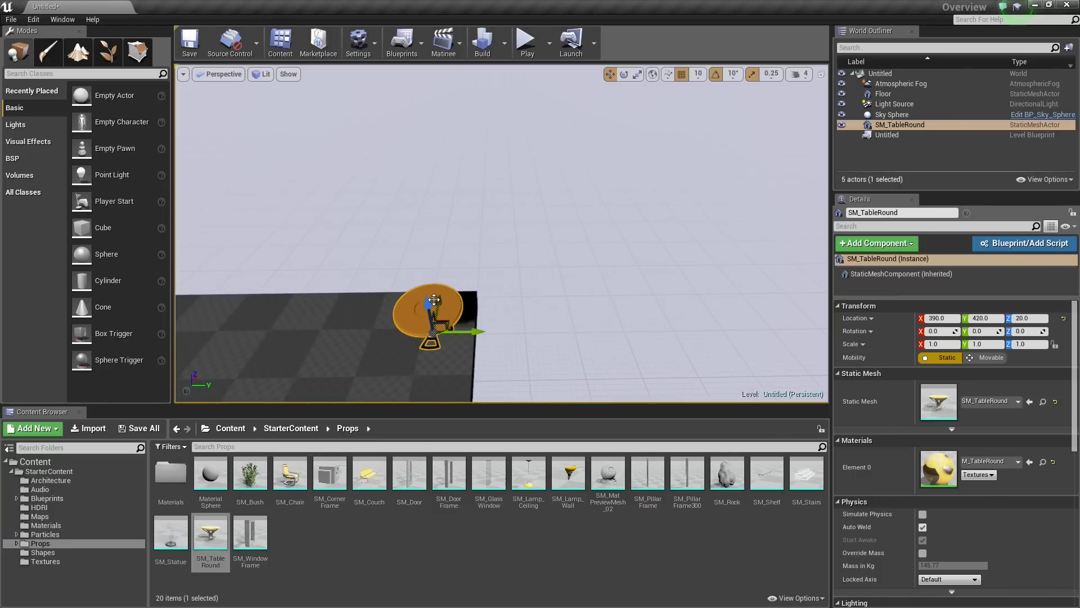
{"action": "left_click_drag", "start_coordinate": [440, 304], "coordinate": [435, 289], "text": "shift"}
{"action": "left_click_drag", "start_coordinate": [479, 338], "coordinate": [470, 338], "text": "shift"}
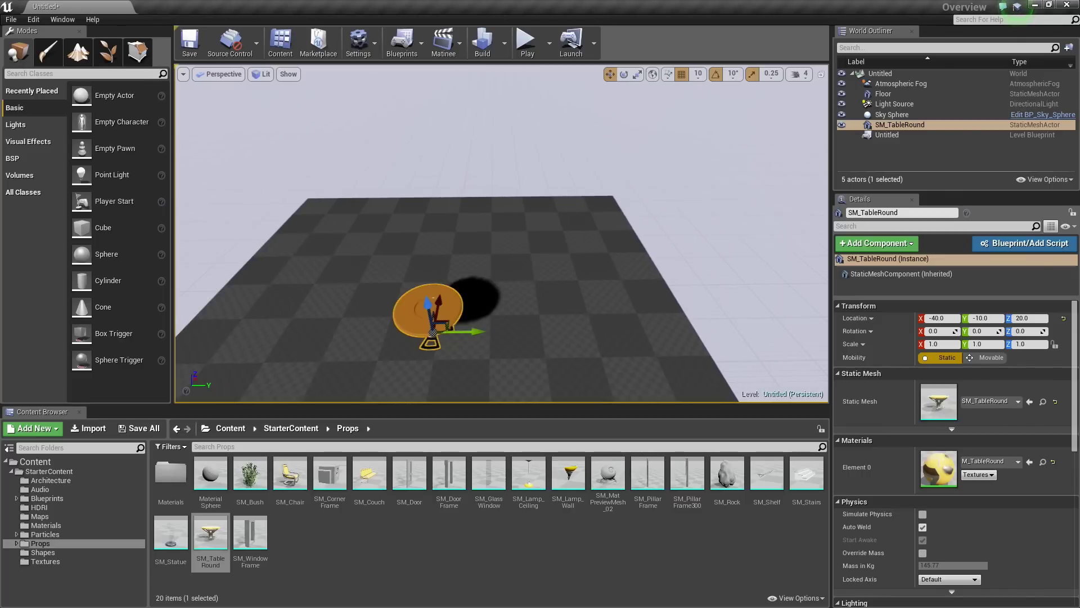
{"action": "left_click", "coordinate": [525, 325]}
{"action": "mouse_move", "coordinate": [524, 325]}
{"action": "right_mouse_down"}
{"action": "mouse_move", "coordinate": [504, 348]}
{"action": "mouse_move", "coordinate": [531, 326]}
{"action": "mouse_move", "coordinate": [540, 335]}
{"action": "mouse_move", "coordinate": [513, 325]}
{"action": "mouse_move", "coordinate": [516, 317]}
{"action": "right_mouse_up"}
{"action": "key", "text": "Escape"}
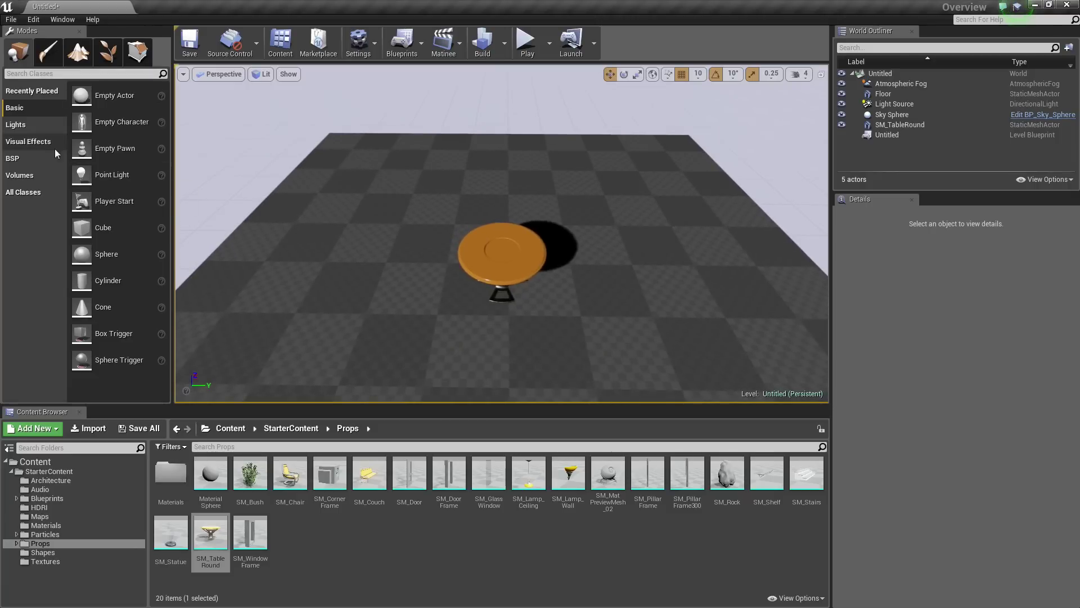
Add a Spot Light above the round table at about X -90, Y -20, Z 290.
{"action": "left_click", "coordinate": [23, 126]}
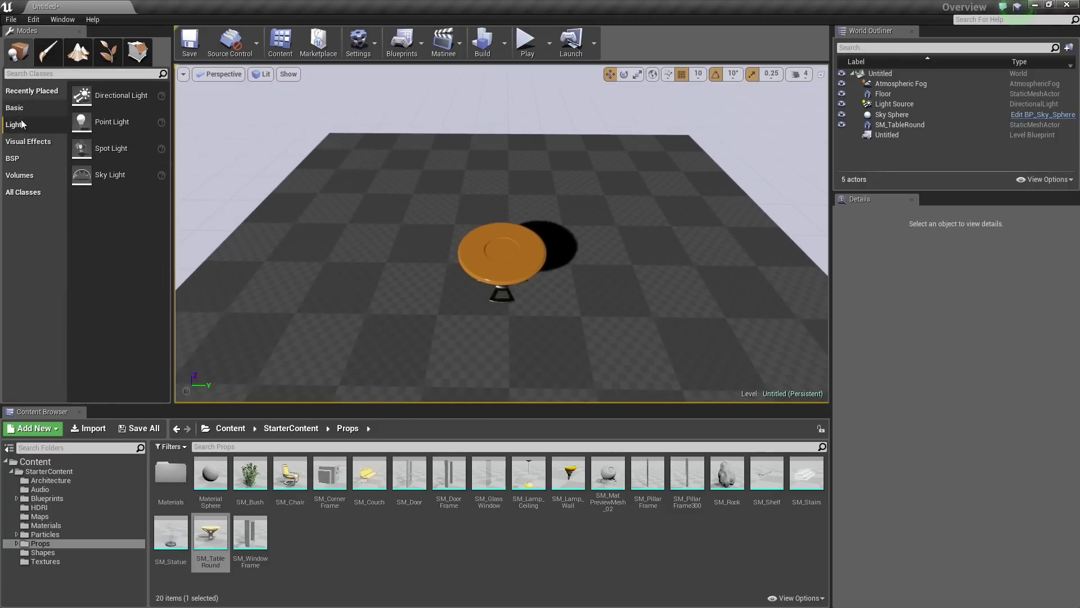
{"action": "left_click_drag", "start_coordinate": [111, 149], "coordinate": [496, 273]}
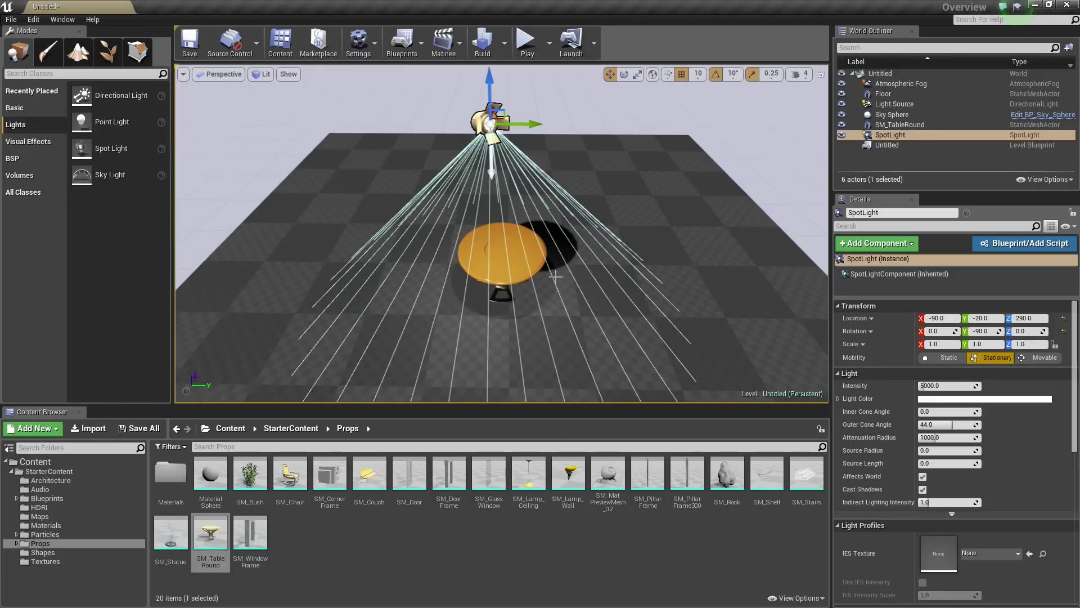
{"action": "key", "text": "d"}
{"action": "right_click_drag", "start_coordinate": [496, 273], "coordinate": [388, 274]}
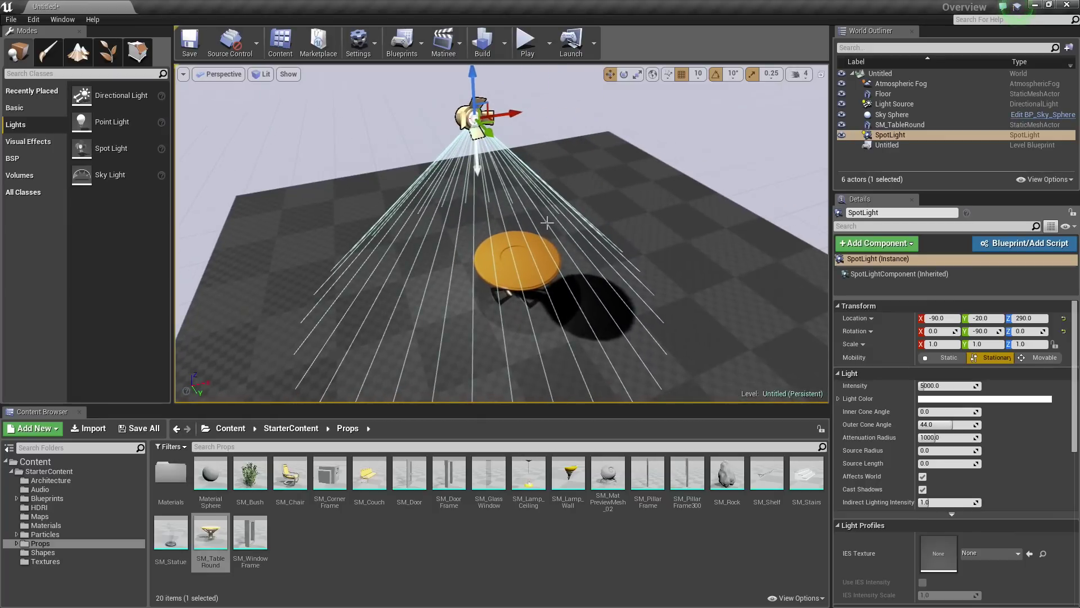
Set the spotlight's color to red, hex FF2D37FF, and raise its intensity to about 61,233.
{"action": "left_click", "coordinate": [966, 404]}
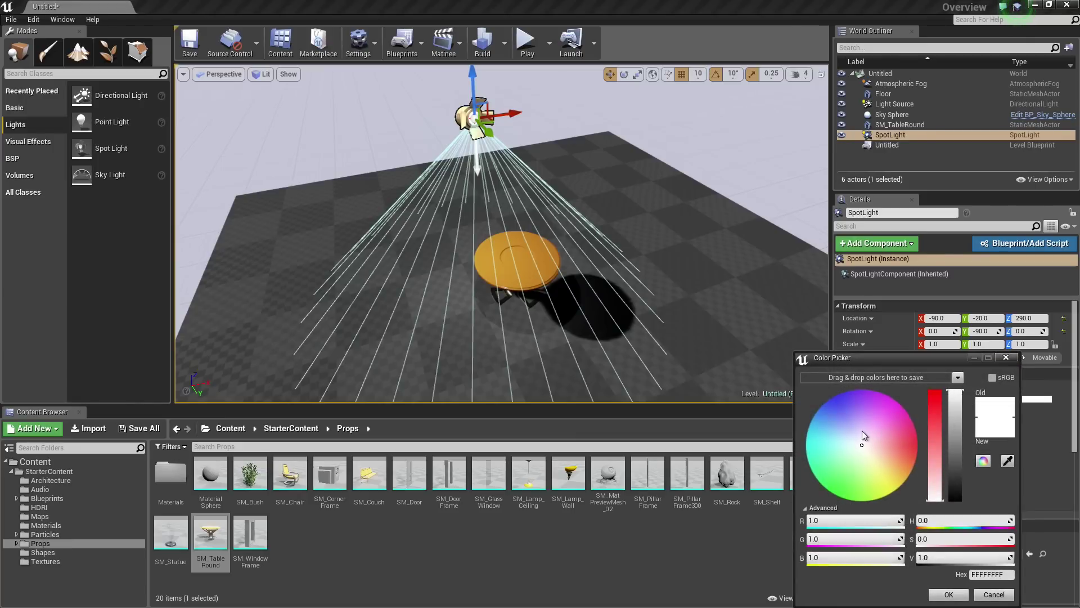
{"action": "left_click_drag", "start_coordinate": [862, 430], "coordinate": [908, 444]}
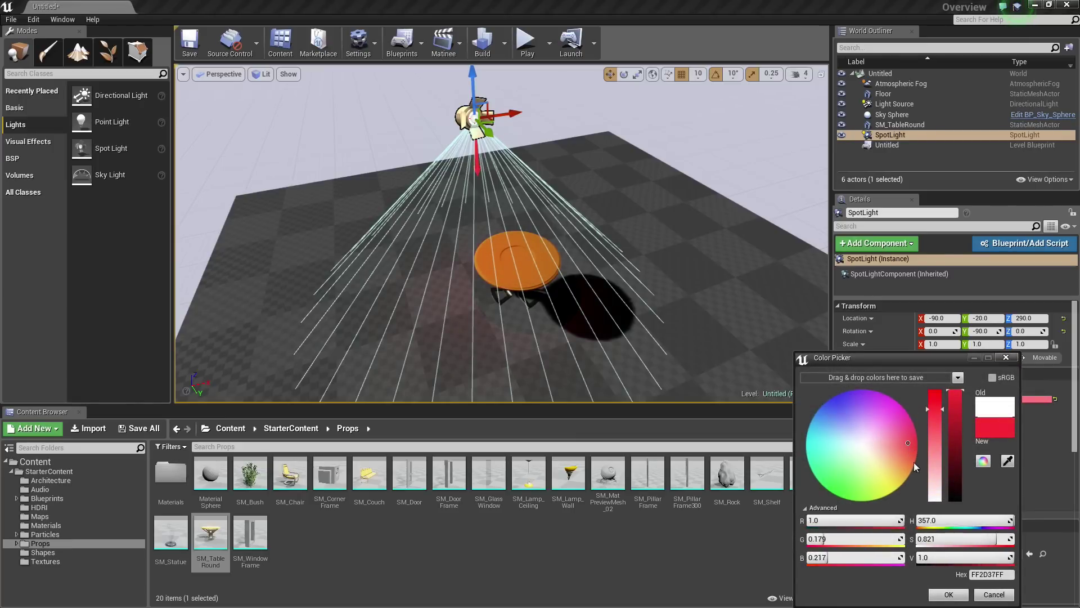
{"action": "left_click", "coordinate": [948, 594]}
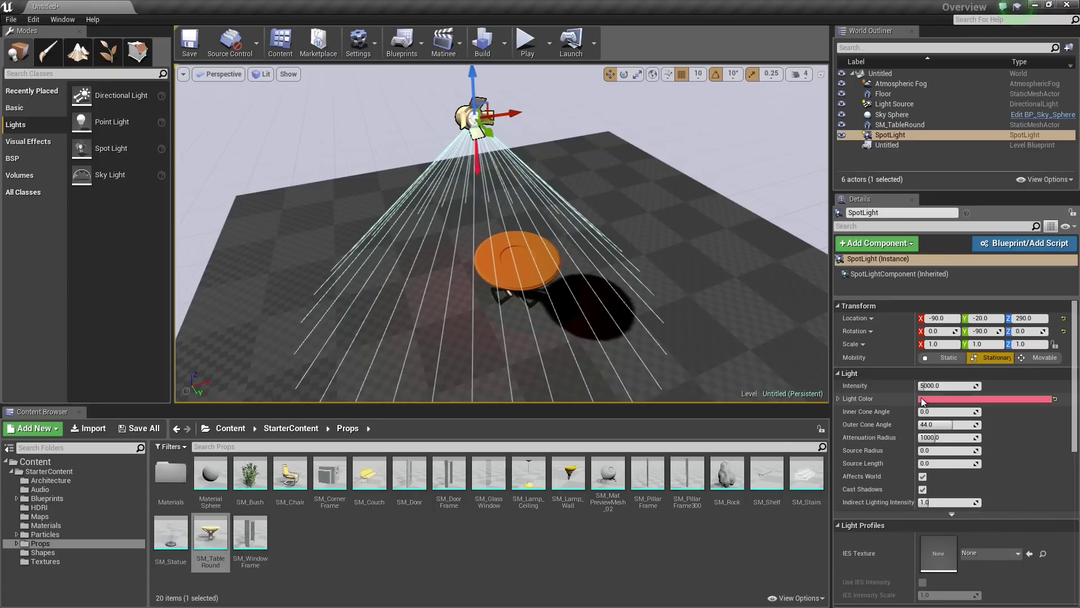
{"action": "left_click_drag", "start_coordinate": [943, 385], "coordinate": [967, 386]}
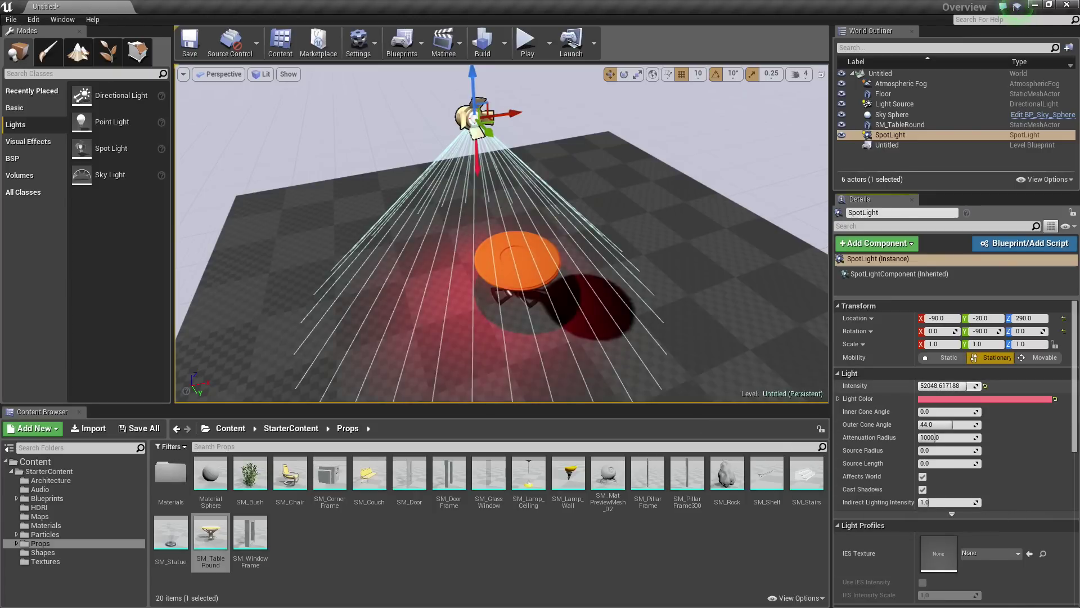
Move the spotlight to X -170, Z 300 and rotate it to a pitch of about -70 degrees, tilting it toward the table.
{"action": "right_click_drag", "start_coordinate": [698, 282], "coordinate": [675, 237]}
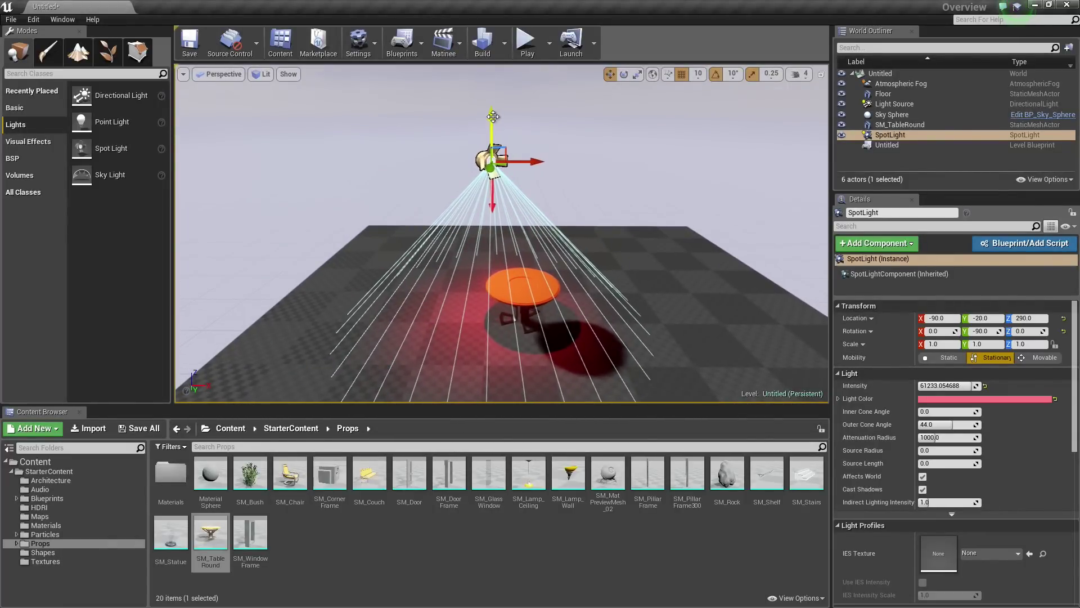
{"action": "mouse_move", "coordinate": [492, 117]}
{"action": "left_mouse_down"}
{"action": "mouse_move", "coordinate": [493, 159]}
{"action": "mouse_move", "coordinate": [493, 110]}
{"action": "left_mouse_up"}
{"action": "left_click_drag", "start_coordinate": [536, 156], "coordinate": [559, 191]}
{"action": "key", "text": "e"}
{"action": "right_click_drag", "start_coordinate": [564, 193], "coordinate": [568, 203]}
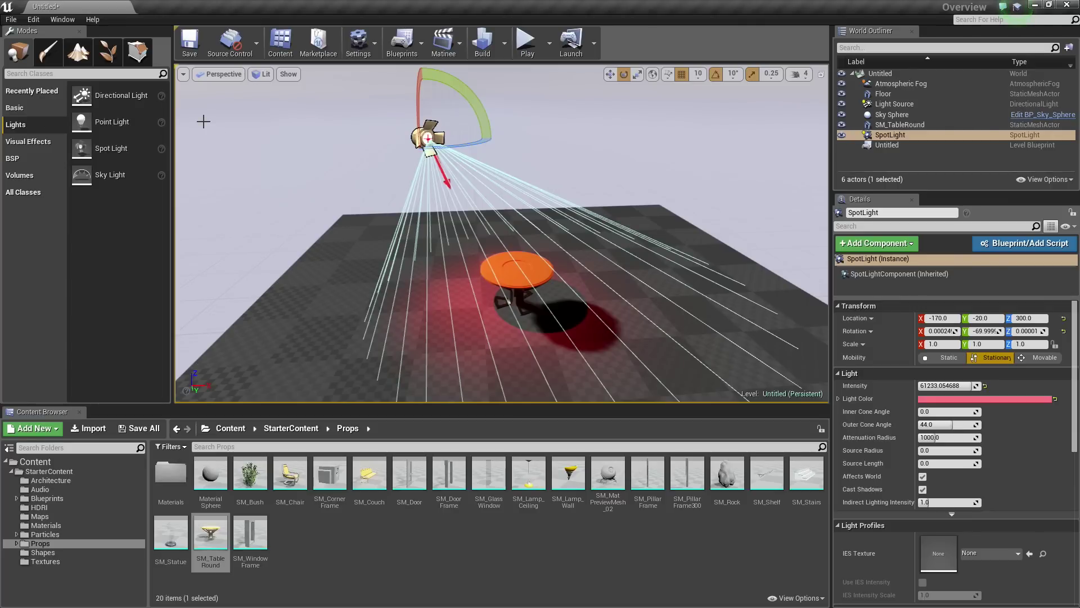
Lock the viewport to the selected SpotLight actor.
{"action": "left_click", "coordinate": [183, 76]}
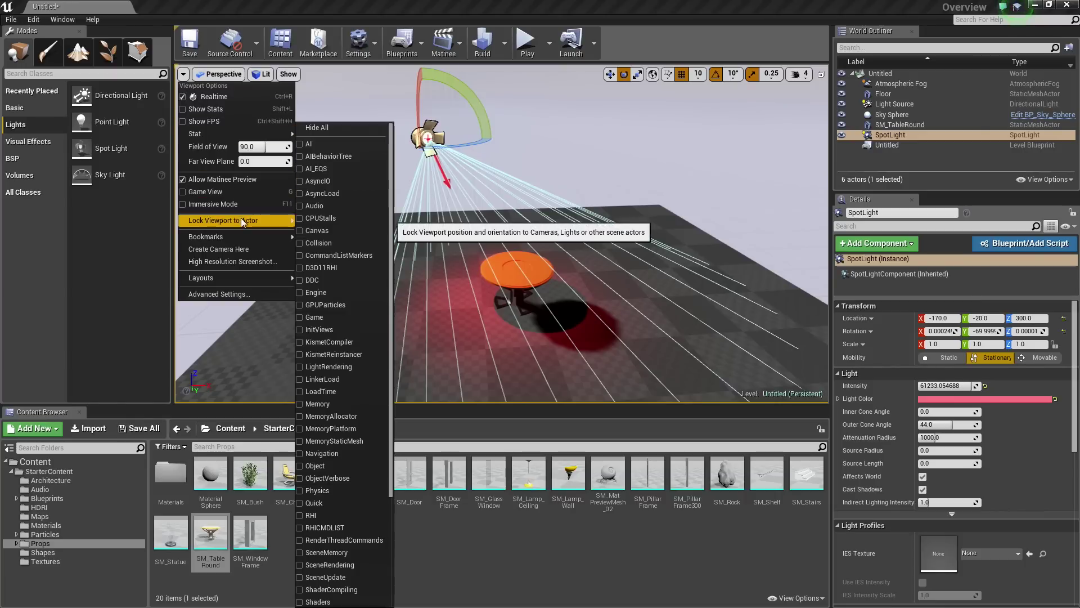
{"action": "mouse_move", "coordinate": [253, 223]}
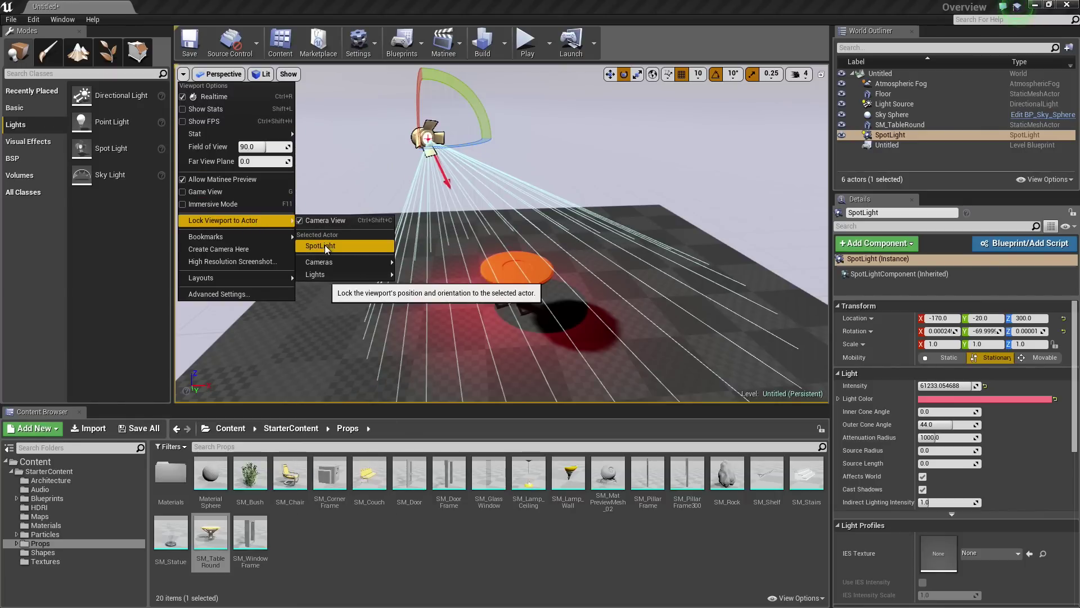
{"action": "mouse_move", "coordinate": [329, 261]}
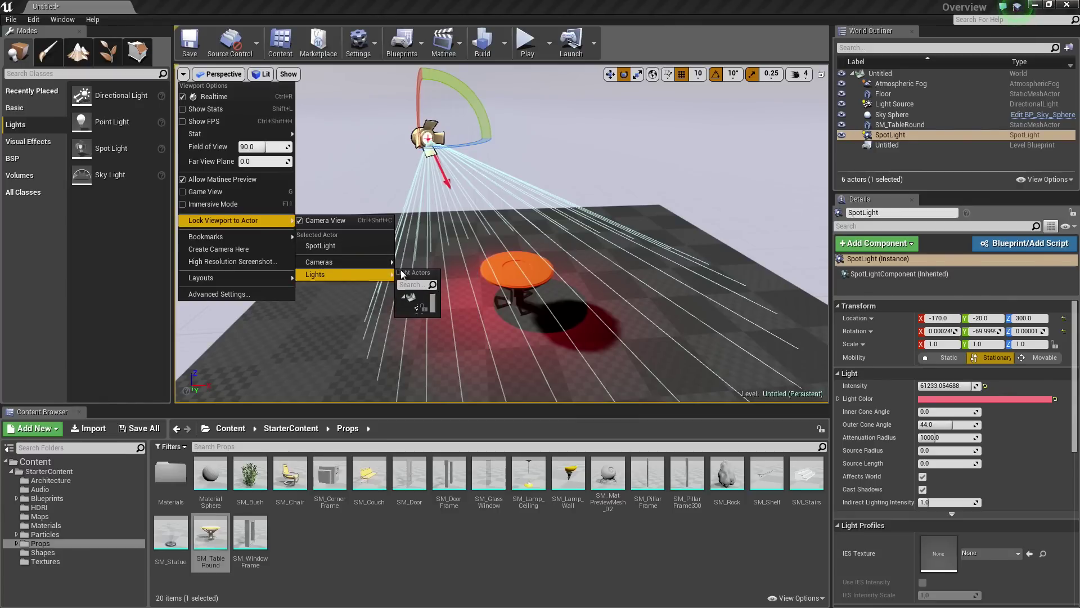
{"action": "mouse_move", "coordinate": [364, 265]}
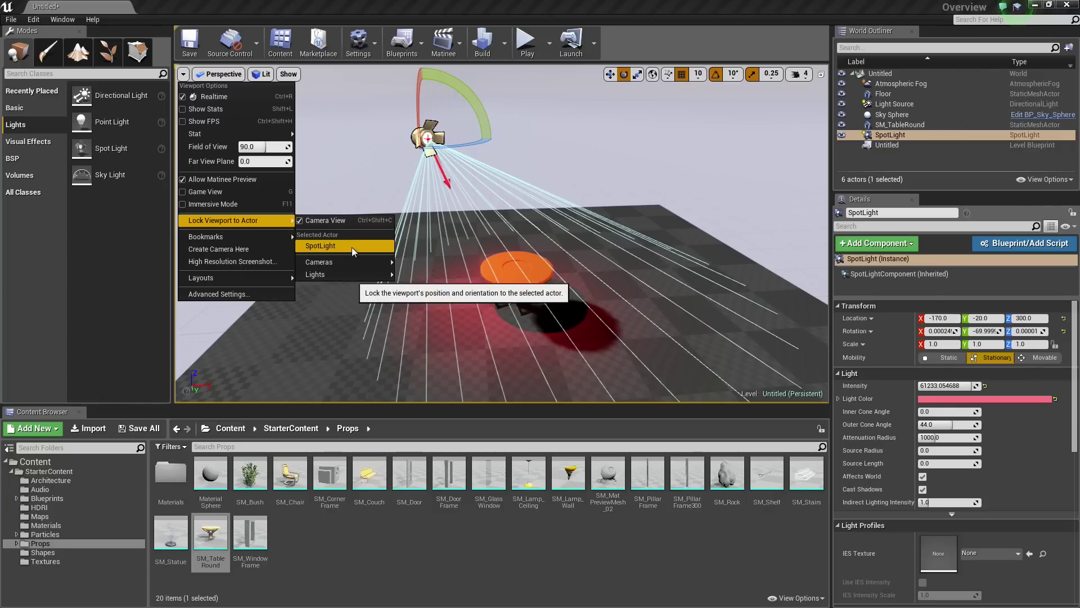
{"action": "left_click", "coordinate": [352, 247]}
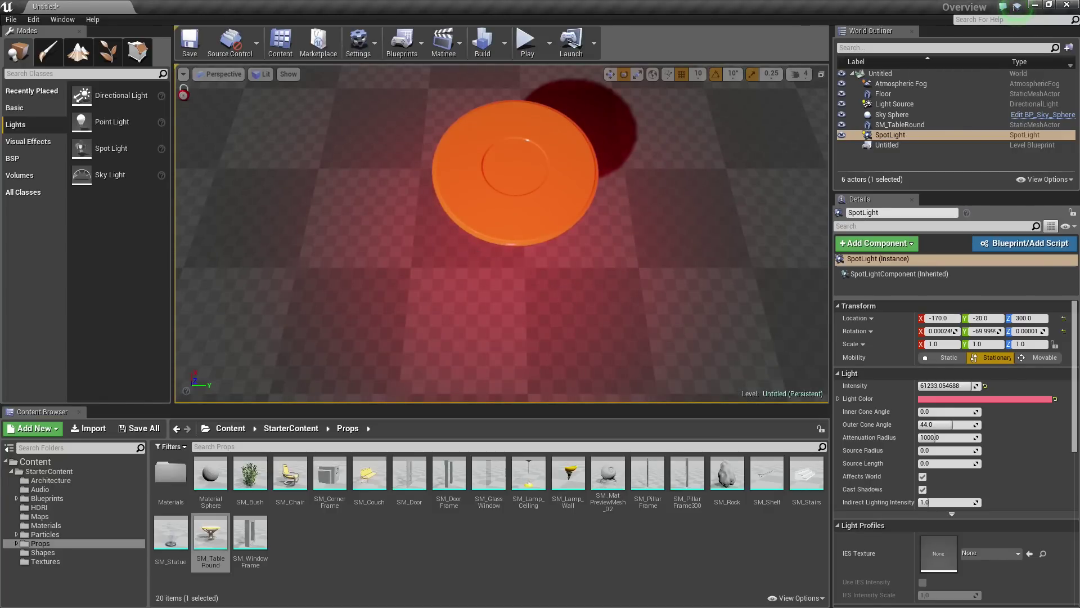
Fly the locked view to aim the spotlight at the table from about X -119, Y -222, Z 231, pitched about -40 degrees.
{"action": "mouse_move", "coordinate": [450, 247]}
{"action": "right_mouse_down"}
{"action": "mouse_move", "coordinate": [441, 205]}
{"action": "mouse_move", "coordinate": [520, 149]}
{"action": "mouse_move", "coordinate": [585, 143]}
{"action": "mouse_move", "coordinate": [618, 233]}
{"action": "mouse_move", "coordinate": [597, 211]}
{"action": "mouse_move", "coordinate": [512, 188]}
{"action": "mouse_move", "coordinate": [500, 245]}
{"action": "mouse_move", "coordinate": [563, 241]}
{"action": "mouse_move", "coordinate": [635, 194]}
{"action": "mouse_move", "coordinate": [692, 191]}
{"action": "mouse_move", "coordinate": [614, 216]}
{"action": "mouse_move", "coordinate": [523, 183]}
{"action": "mouse_move", "coordinate": [357, 223]}
{"action": "mouse_move", "coordinate": [490, 188]}
{"action": "mouse_move", "coordinate": [619, 180]}
{"action": "mouse_move", "coordinate": [557, 169]}
{"action": "mouse_move", "coordinate": [560, 188]}
{"action": "mouse_move", "coordinate": [568, 90]}
{"action": "mouse_move", "coordinate": [574, 141]}
{"action": "mouse_move", "coordinate": [557, 144]}
{"action": "mouse_move", "coordinate": [580, 143]}
{"action": "mouse_move", "coordinate": [467, 240]}
{"action": "right_mouse_up"}
{"action": "key", "text": "a"}
{"action": "key", "text": "d"}
{"action": "key", "text": "w"}
{"action": "key", "text": "s"}
{"action": "key", "text": "a"}
{"action": "key", "text": "s"}
{"action": "key", "text": "w"}
{"action": "key", "text": "w"}
{"action": "key", "text": "w"}
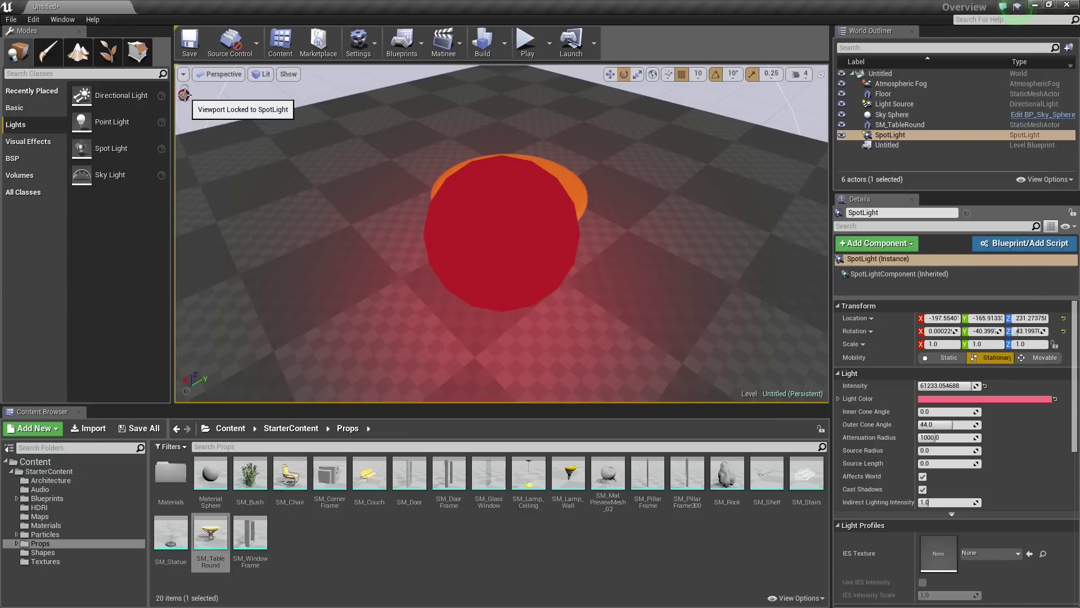
{"action": "key", "text": "a"}
{"action": "right_click_drag", "start_coordinate": [284, 149], "coordinate": [356, 149]}
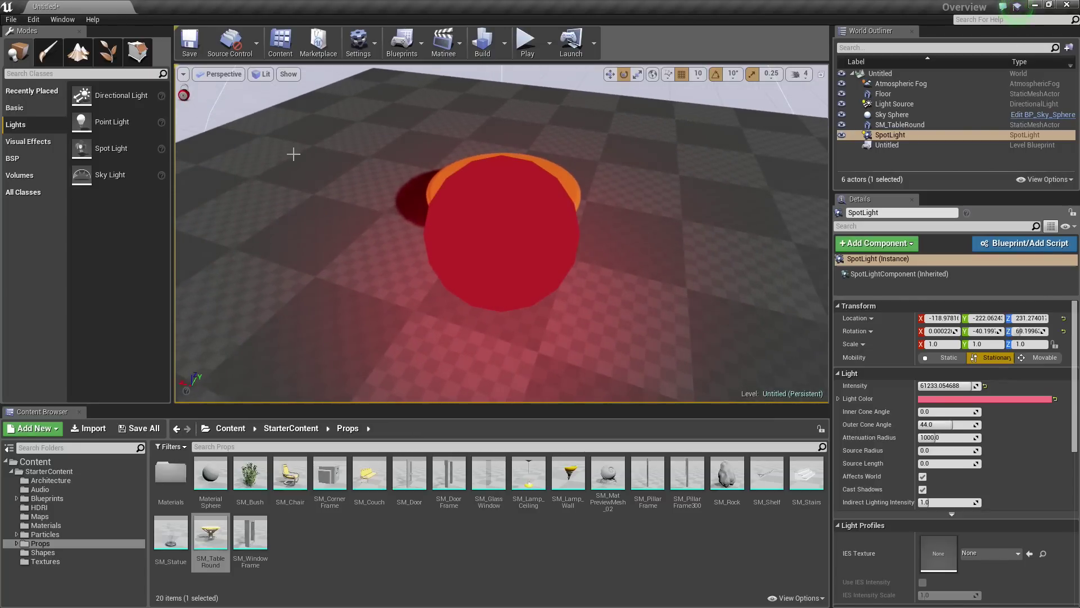
Unlock the viewport from the SpotLight actor and view the repositioned light from outside.
{"action": "left_click", "coordinate": [183, 74]}
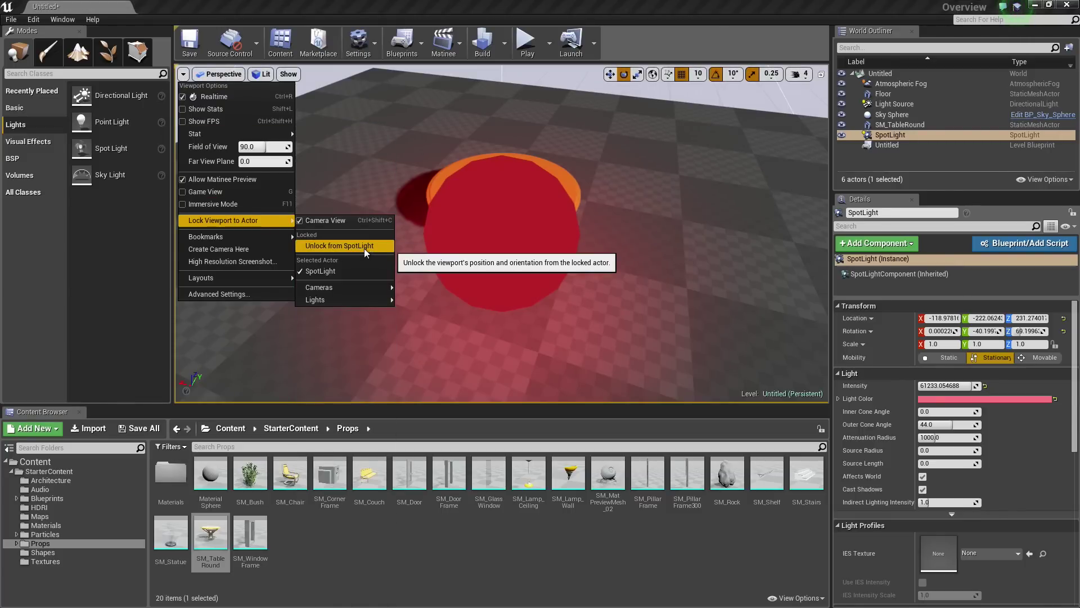
{"action": "left_click", "coordinate": [363, 248]}
{"action": "right_click_drag", "start_coordinate": [428, 242], "coordinate": [366, 237]}
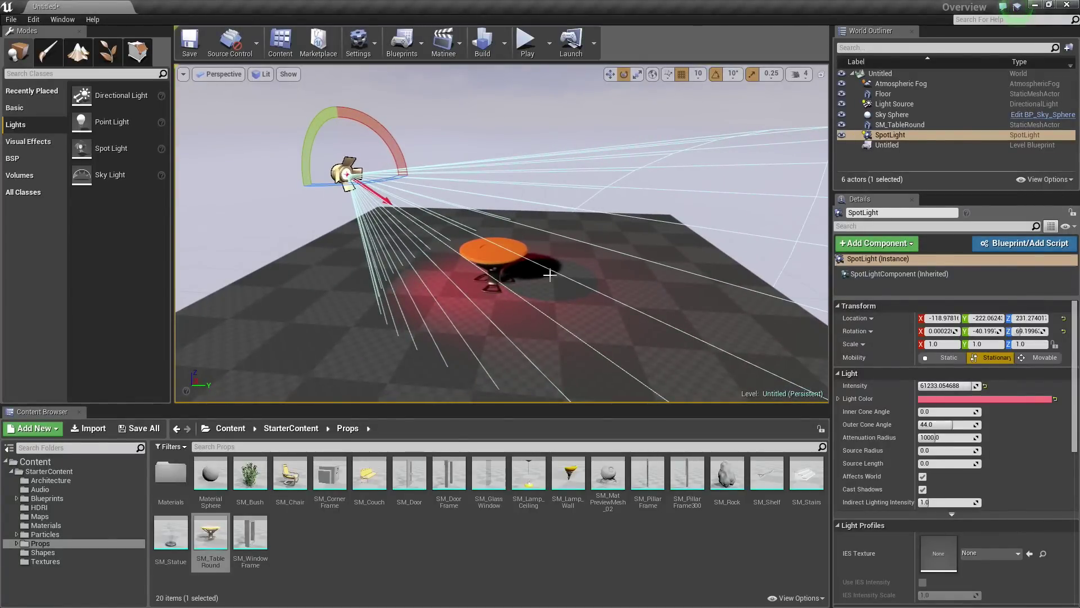